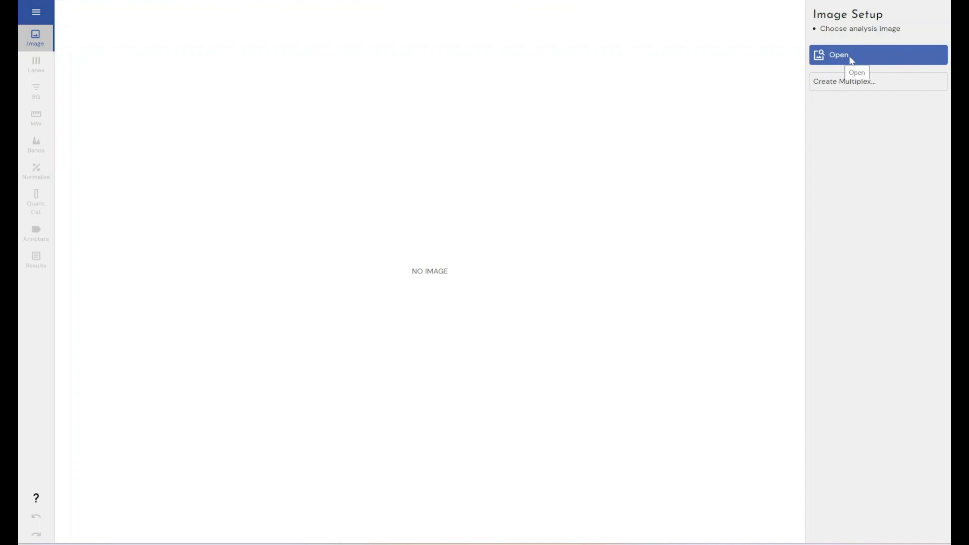
Start a multiplex with components 38-1200 ee p2ea sf9 gel1.tif and 39-1400 ee p2ea tni gel1.tif
left_click(860, 84)
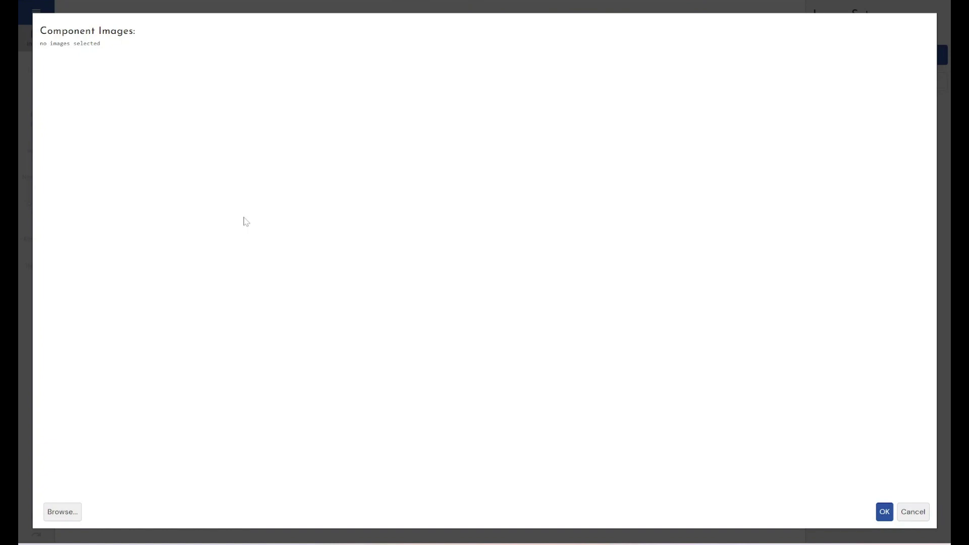
left_click(71, 513)
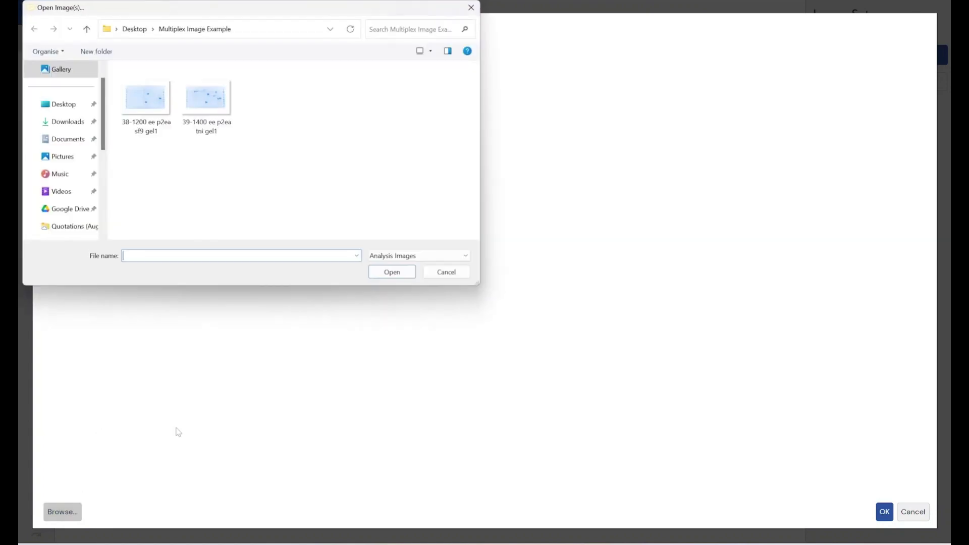
left_click_drag(277, 169, 129, 108)
left_click(389, 272)
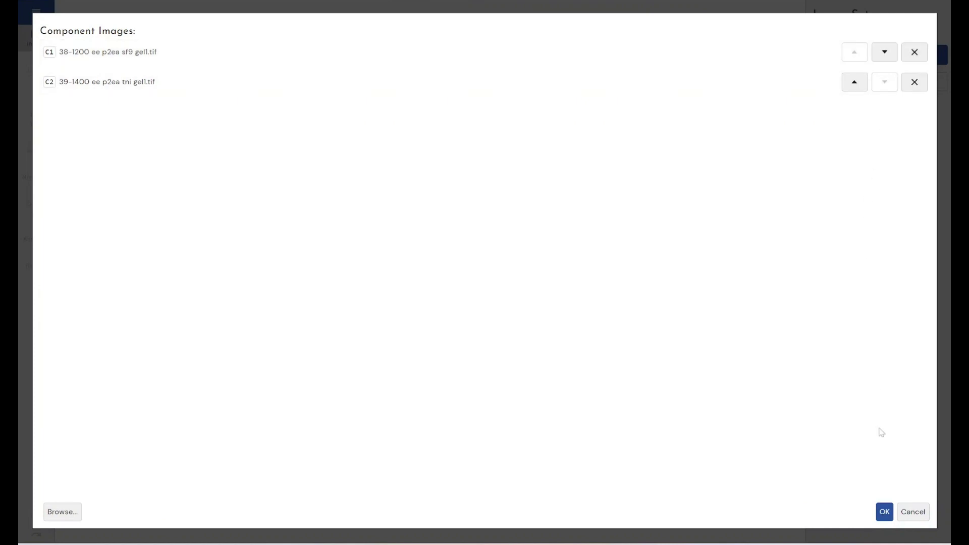
Confirm both components to create the multiplex, saved as 38-1200 ee p2ea sf9 gel1.tif.ds
left_click(884, 513)
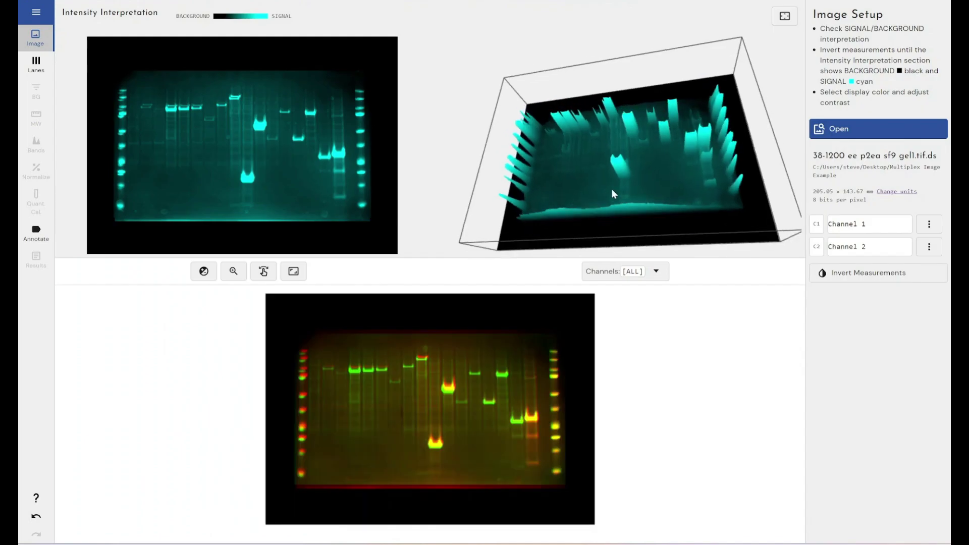
Hide and re-show Channel 2 to compare Channel 1 with the overlay, then zoom into the gel
left_click(622, 273)
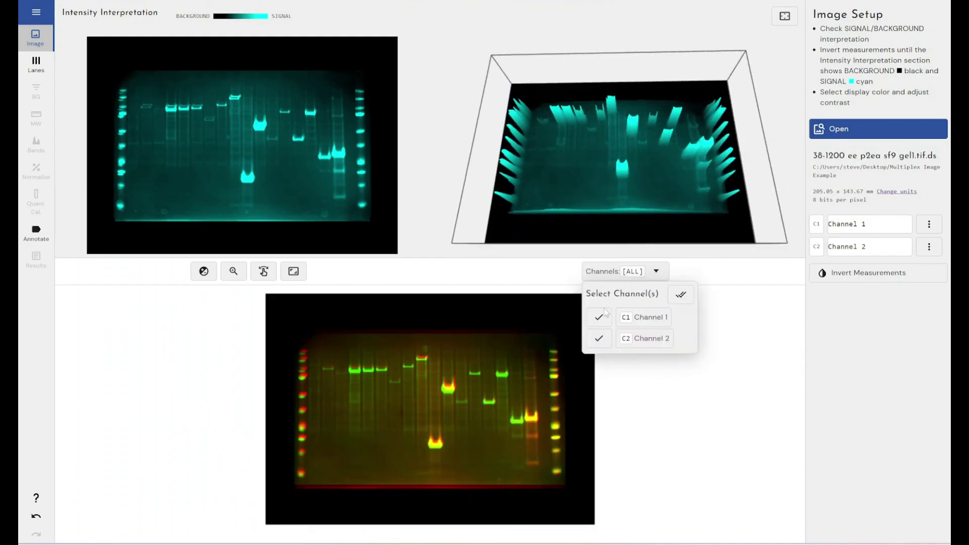
left_click(599, 338)
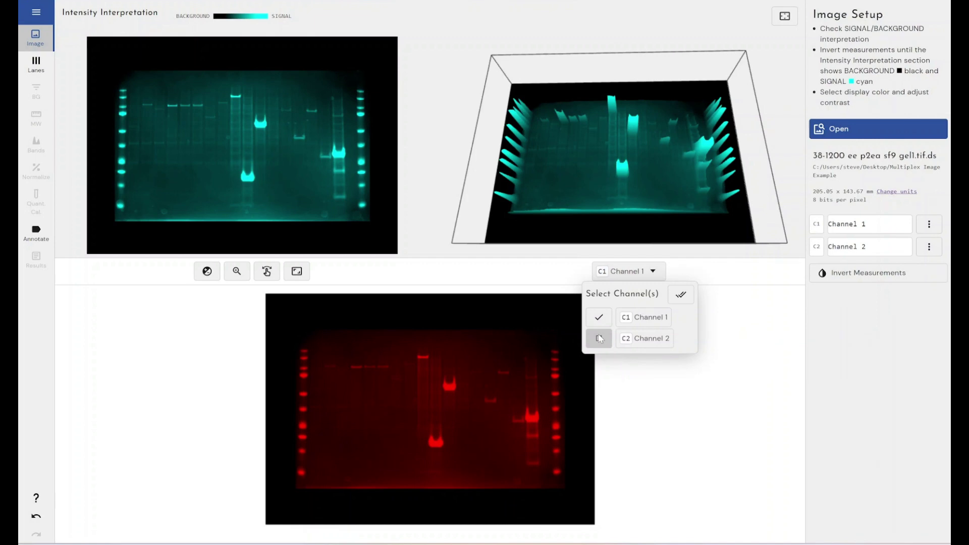
left_click(599, 338)
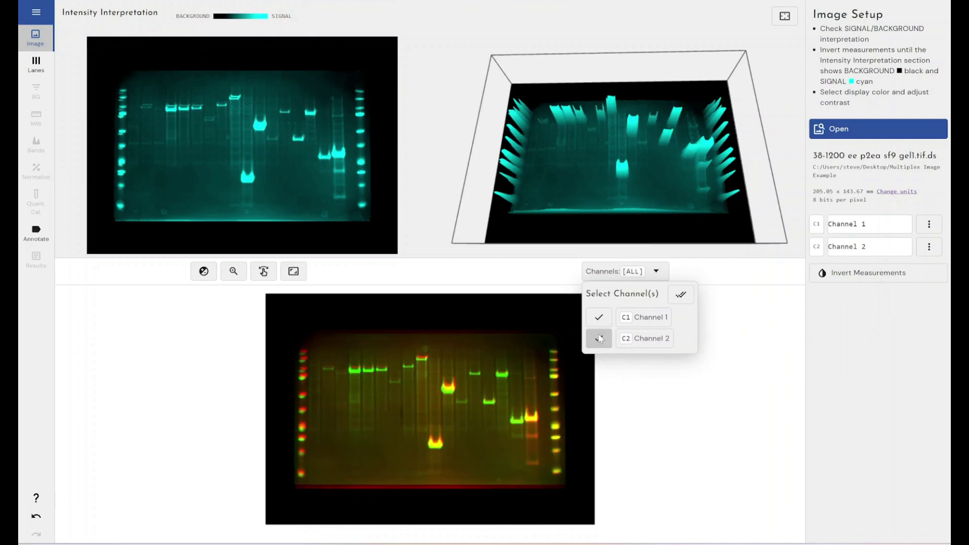
left_click(630, 430)
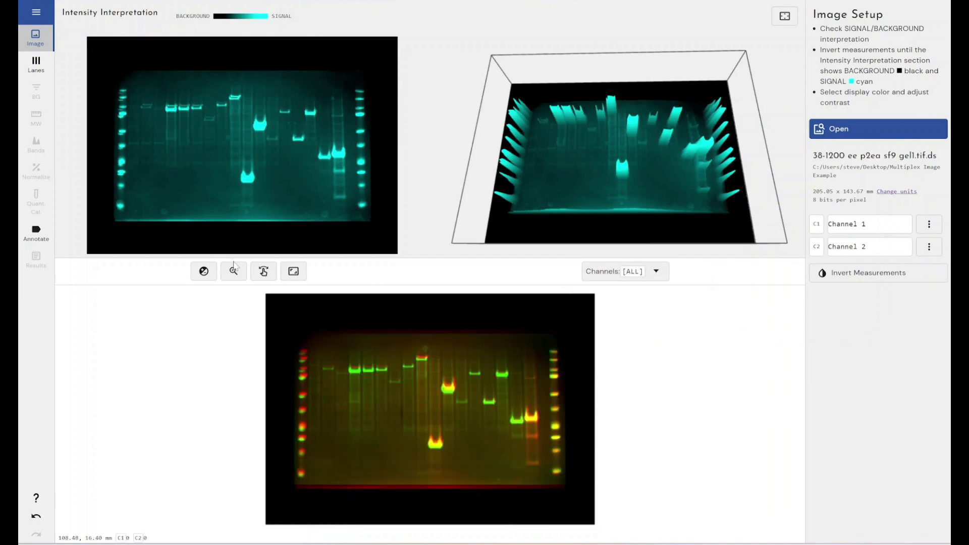
left_click(233, 271)
left_click_drag(273, 332, 578, 500)
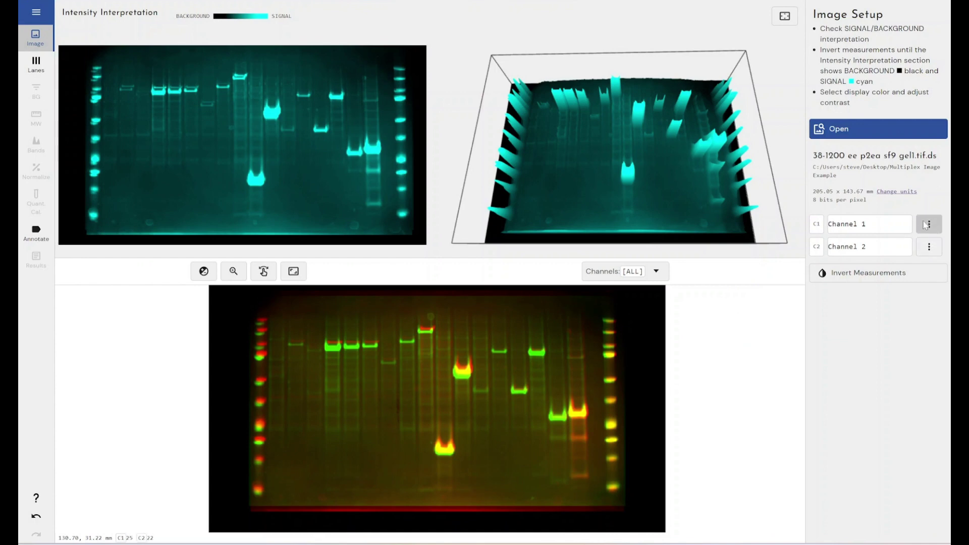
Open Channel 1's position offsets and set its X offset to -3
left_click(927, 226)
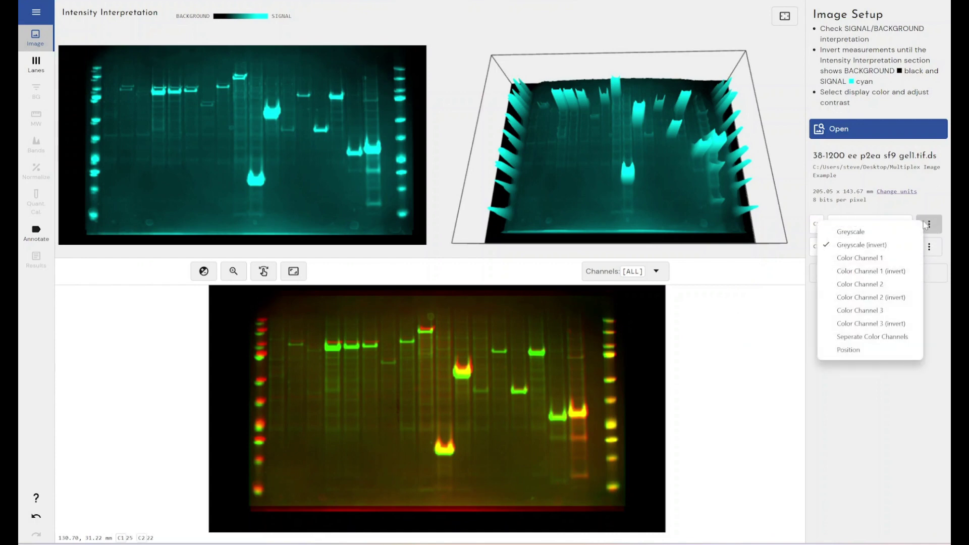
left_click(870, 351)
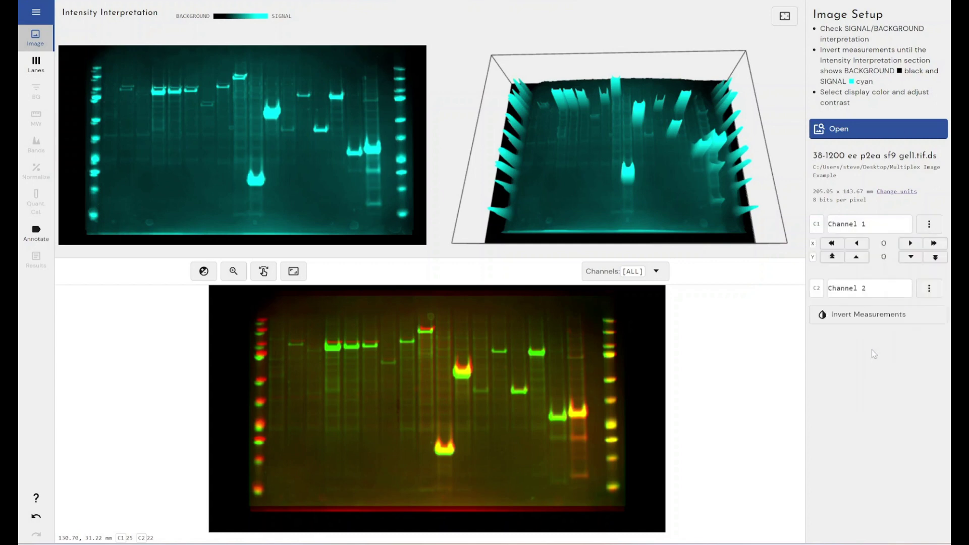
left_click(913, 244)
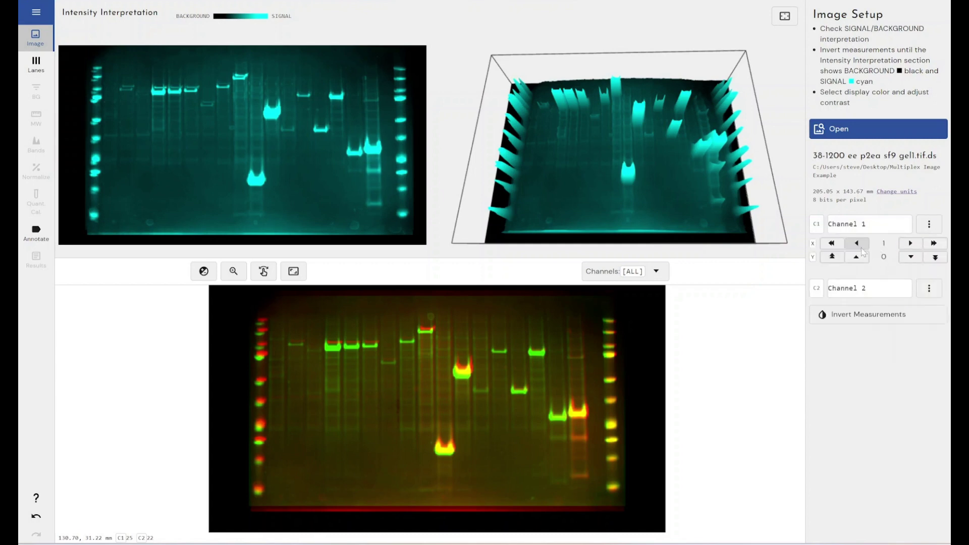
left_click(833, 245)
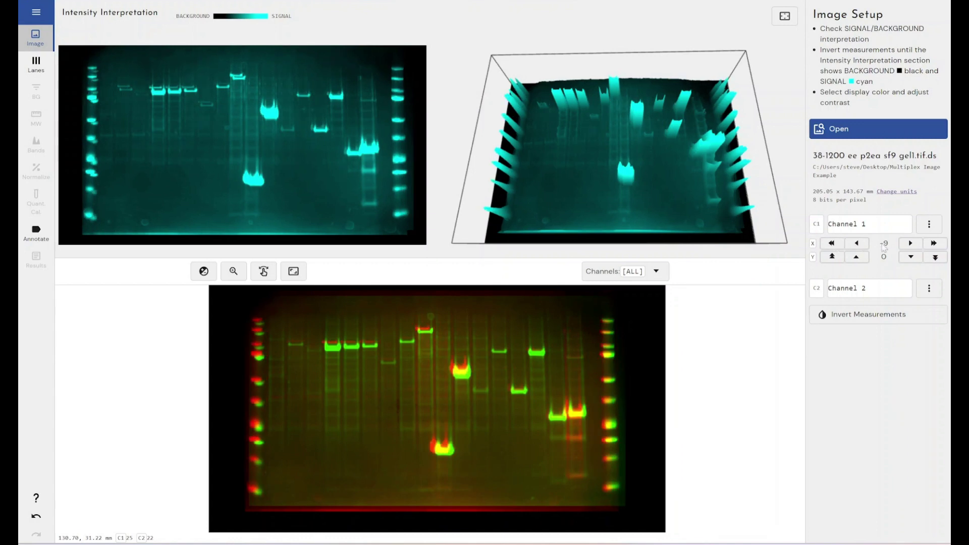
left_click(910, 244)
left_click(910, 244)
left_click(910, 244)
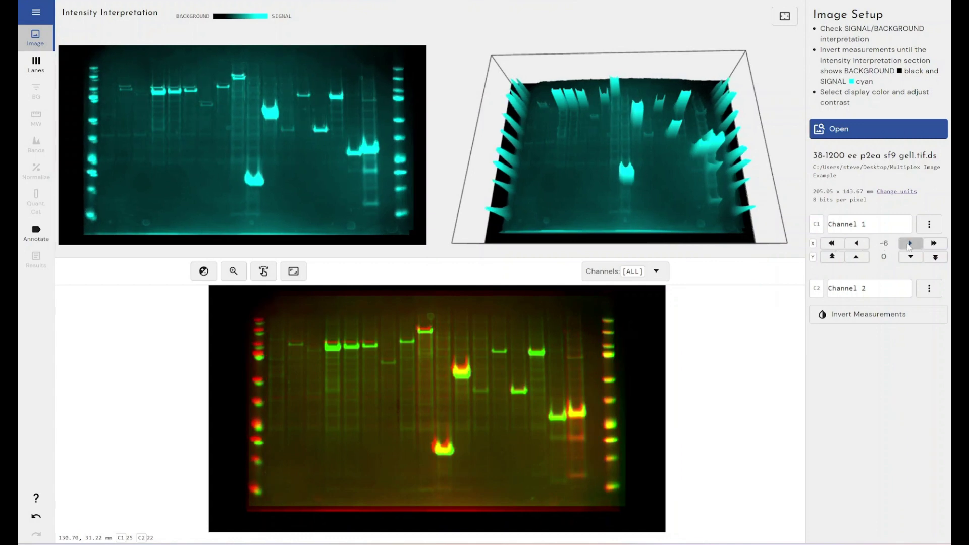
left_click(910, 244)
left_click(910, 244)
left_click(910, 244)
Set Channel 1's Y offset to 6 so its bands line up with Channel 2
left_click(910, 258)
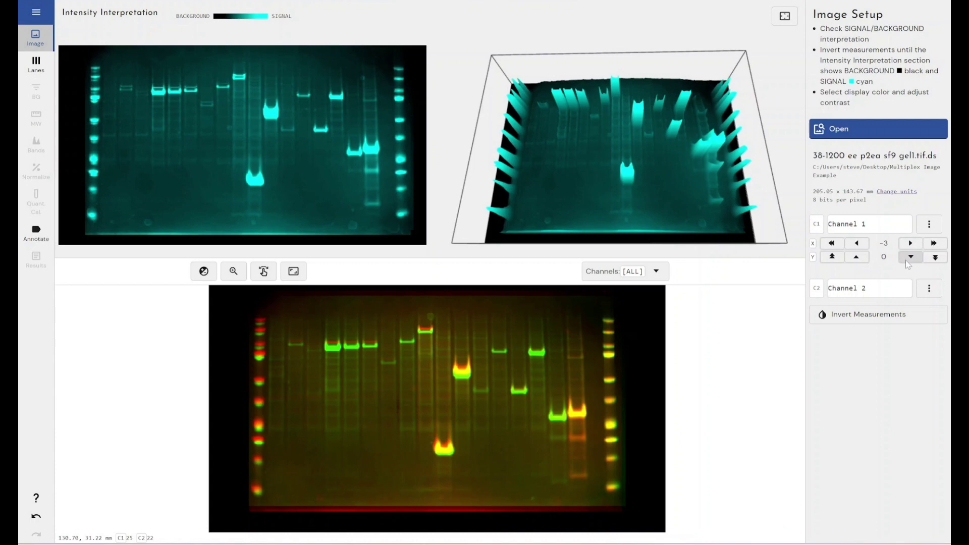
left_click(911, 258)
left_click(911, 258)
left_click(910, 258)
left_click(910, 257)
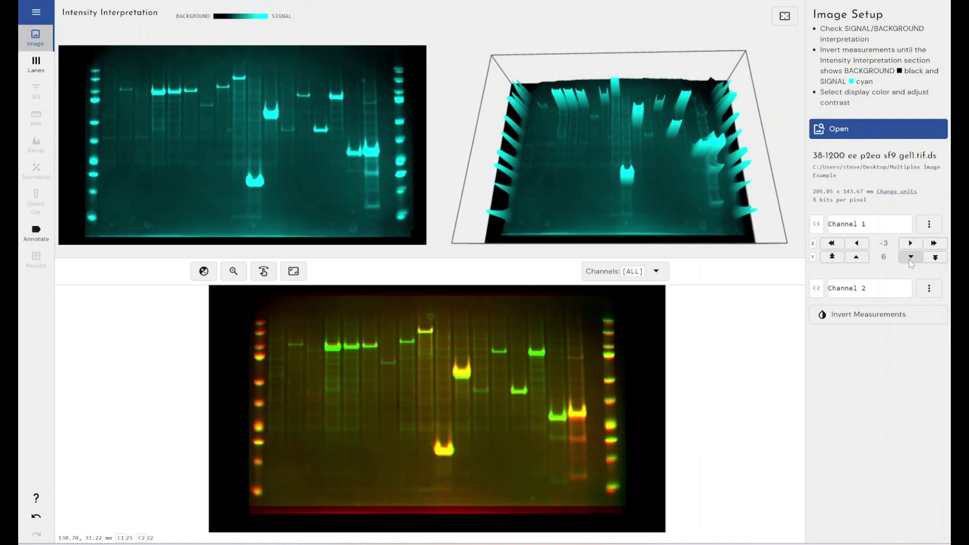
left_click(910, 258)
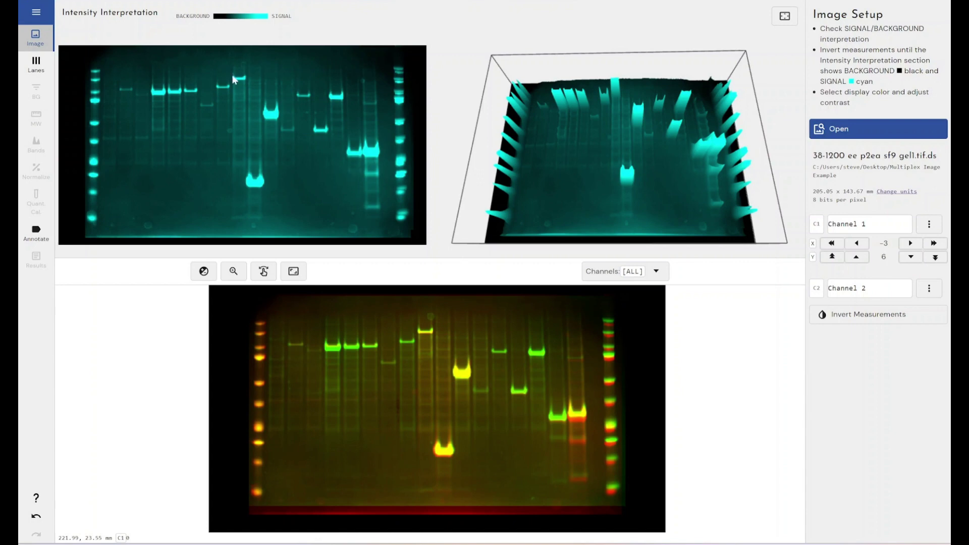
Hide Channel 2 and auto-detect the 20 lanes on the red Channel 1 gel
left_click(36, 64)
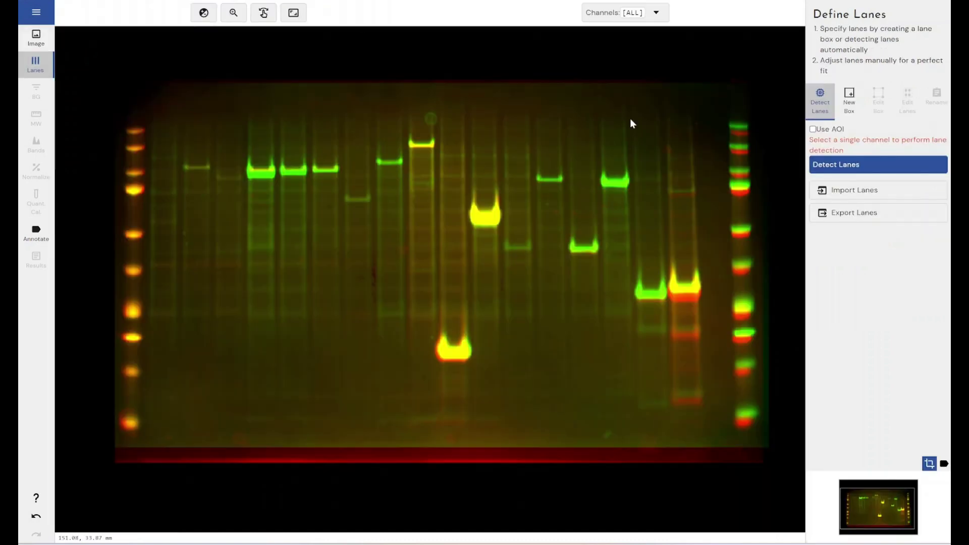
left_click(637, 13)
left_click(599, 79)
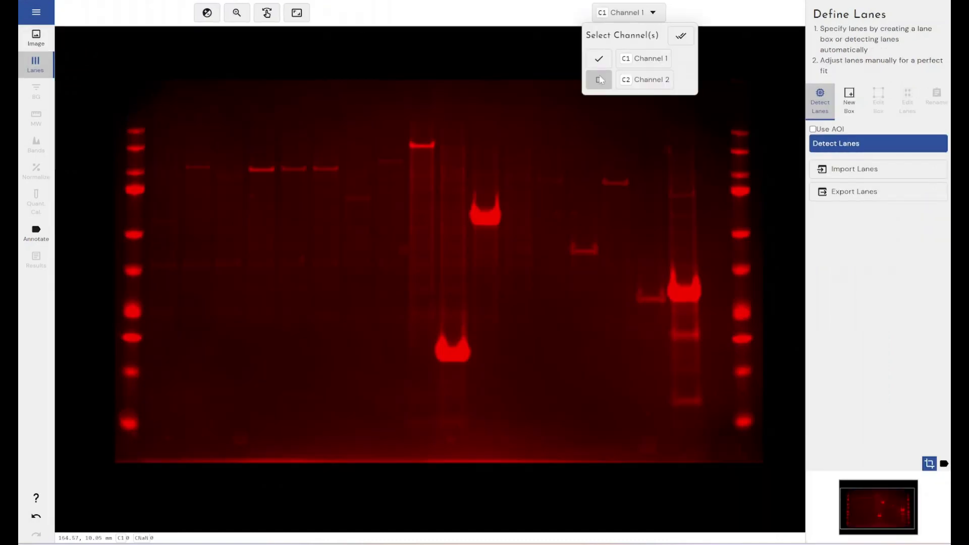
left_click(843, 150)
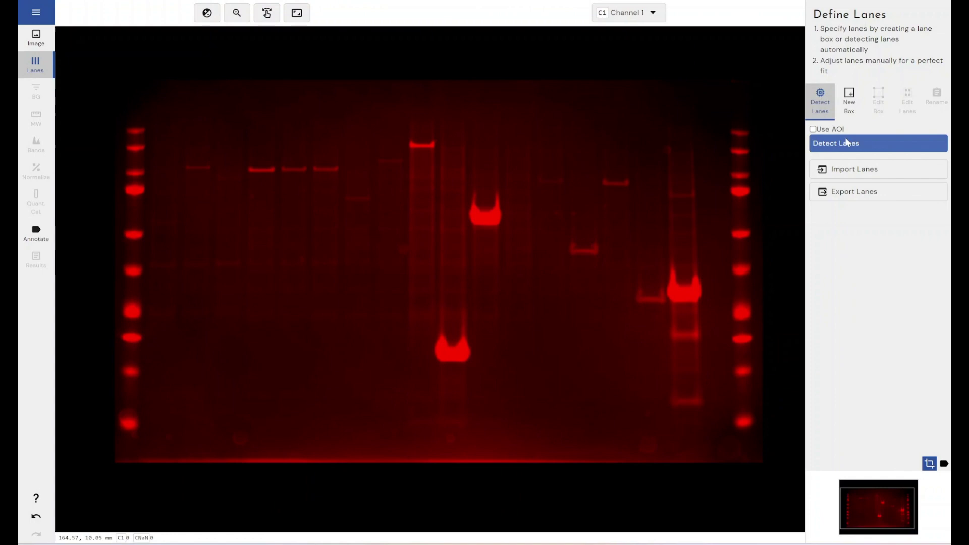
left_click(846, 144)
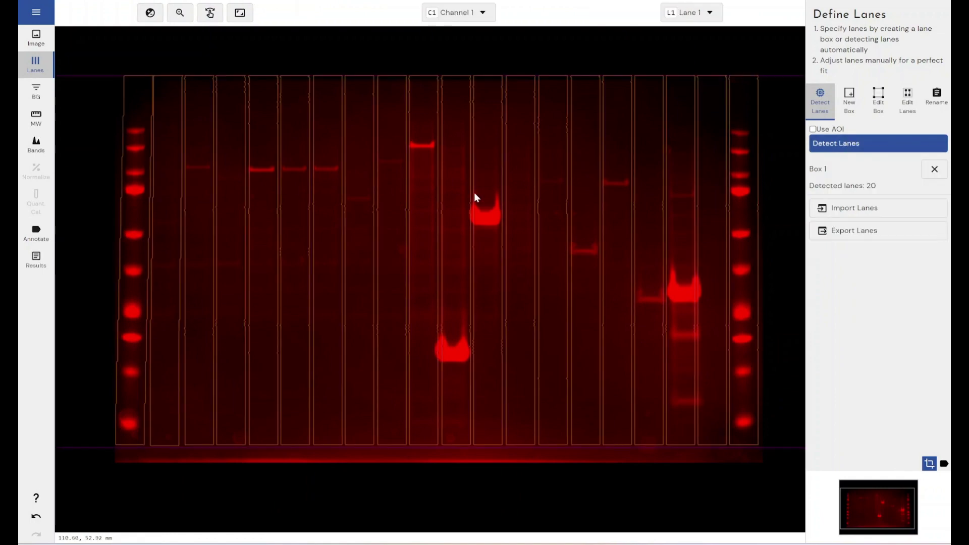
left_click(36, 143)
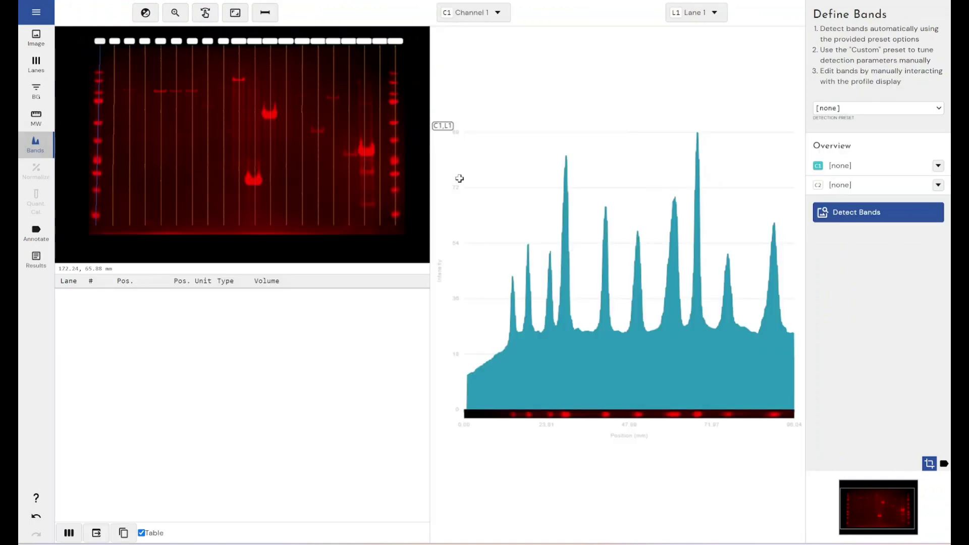
Set Channel 1's background method to Rolling Ball with radius 20
left_click(40, 104)
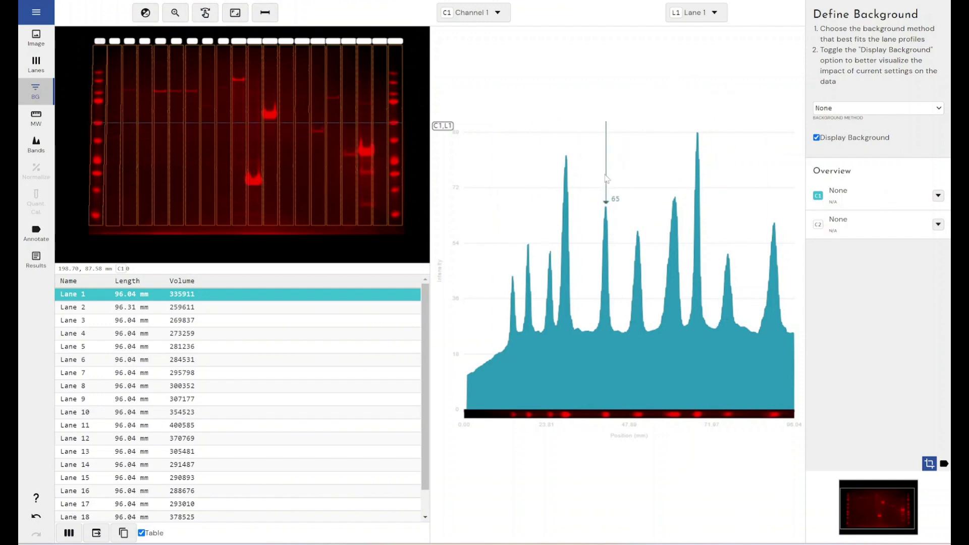
left_click(859, 111)
left_click(853, 128)
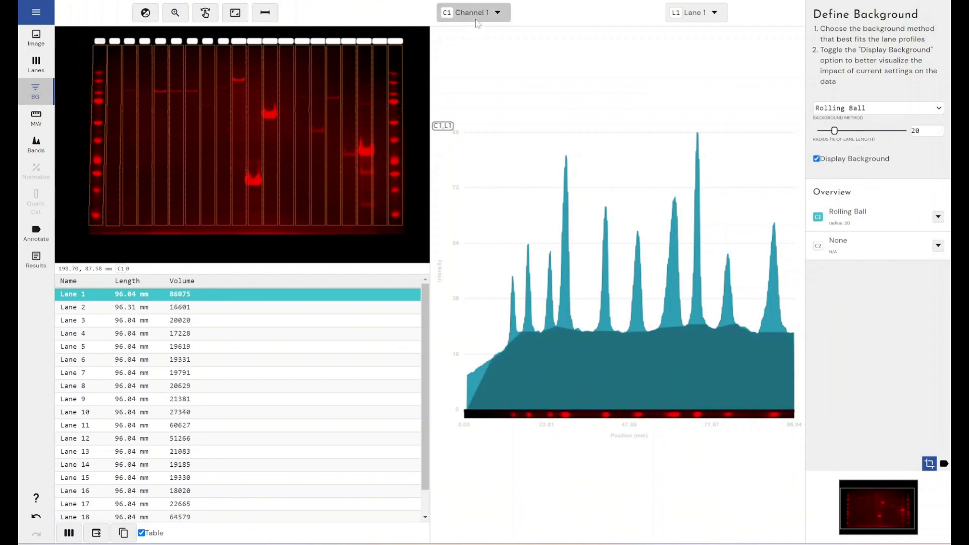
Display Channel 2 alone and keep its background method as None
left_click(477, 16)
left_click(454, 80)
left_click(454, 58)
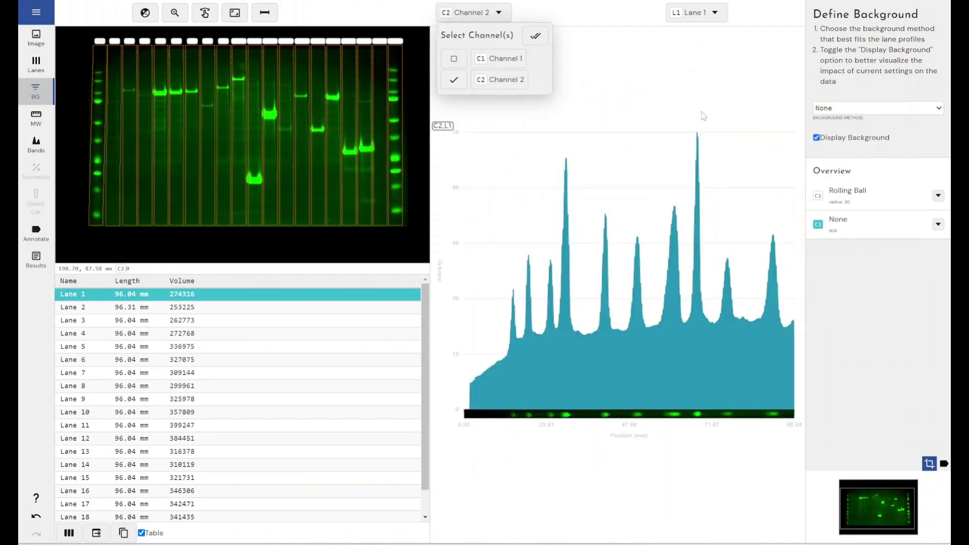
left_click(860, 110)
left_click(862, 108)
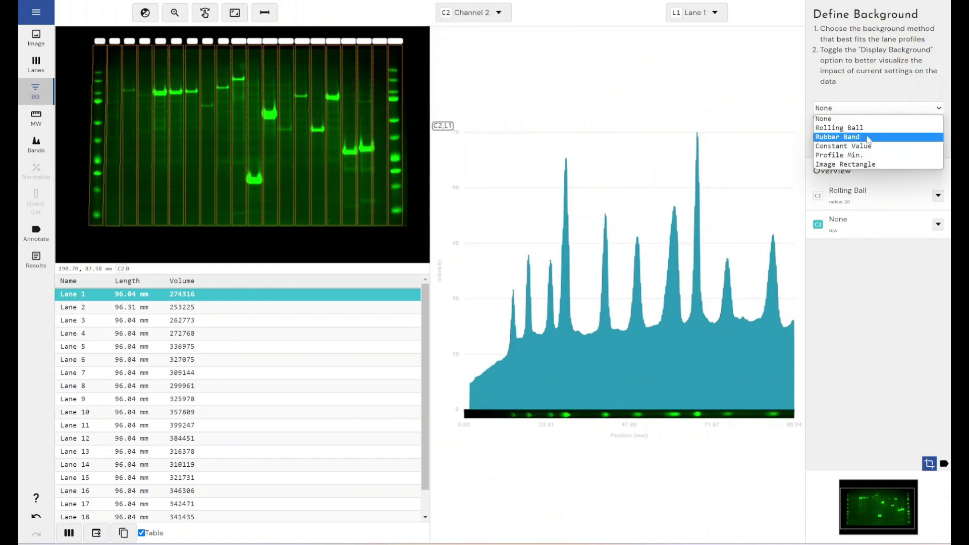
left_click(870, 99)
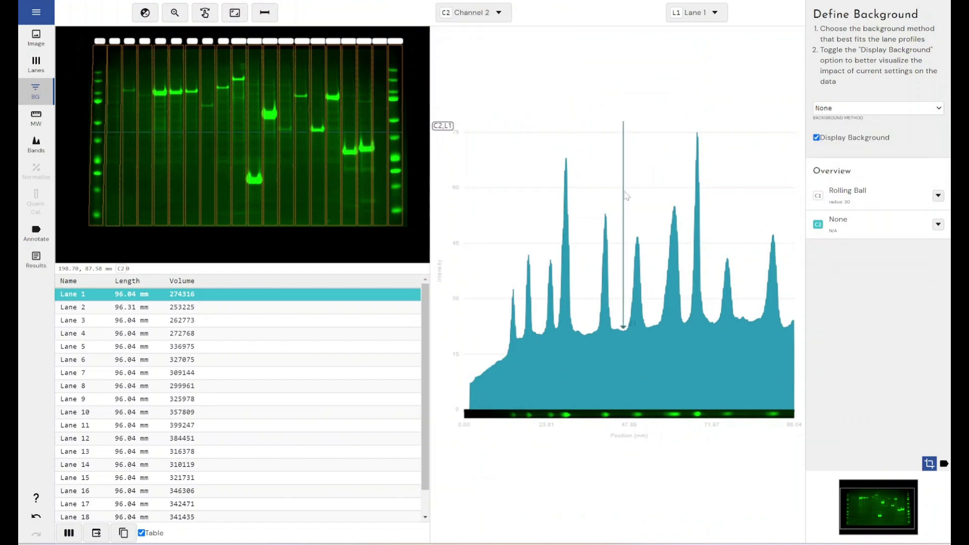
Display only Channel 1 and detect its bands with the Low Intensity preset
left_click(36, 144)
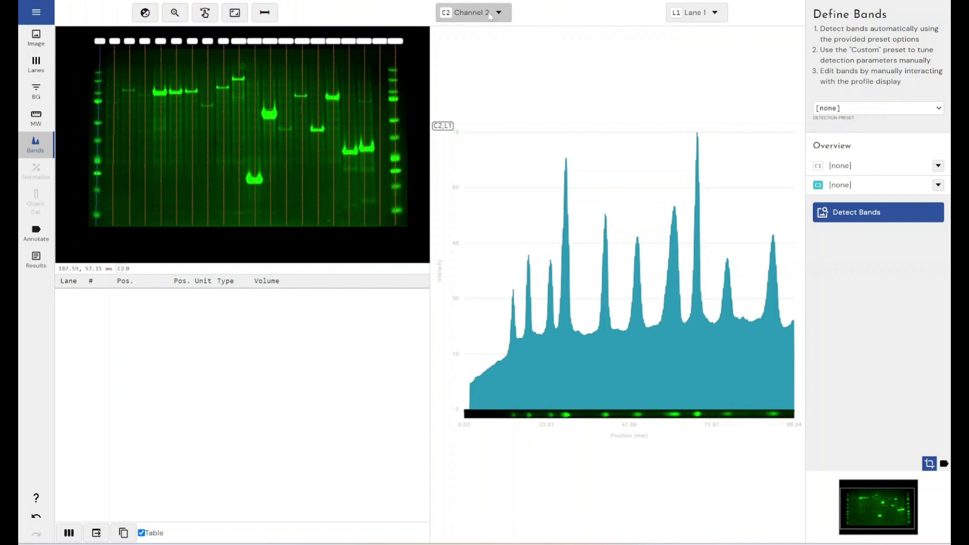
left_click(490, 14)
left_click(454, 59)
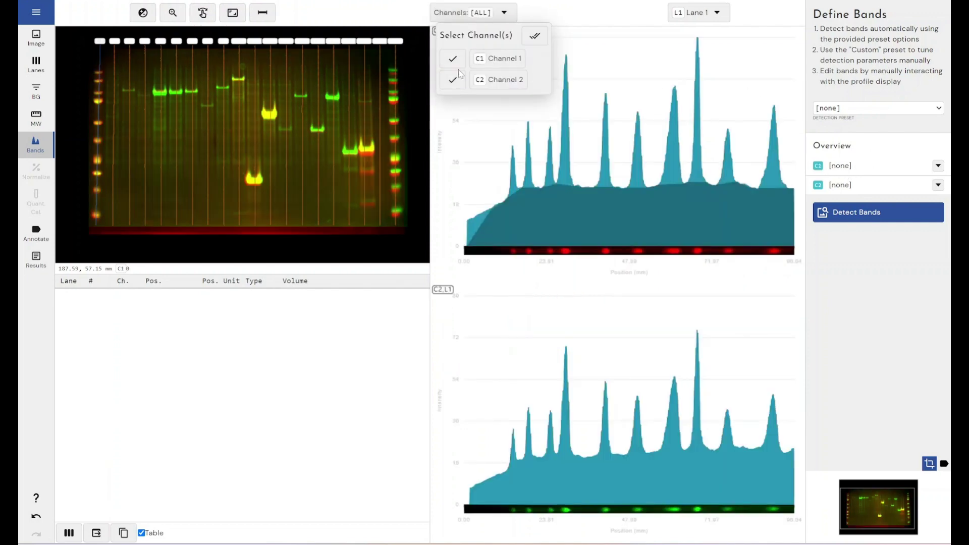
left_click(453, 80)
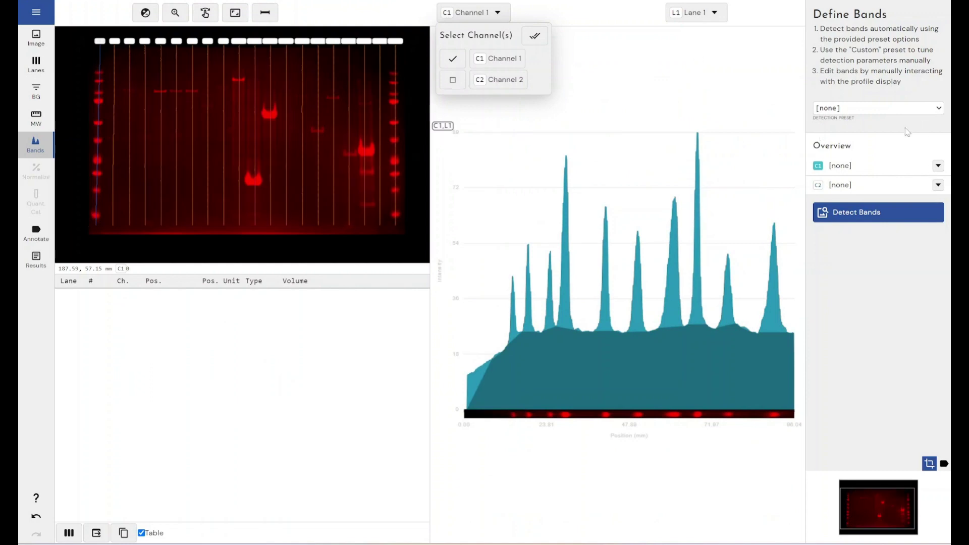
left_click(897, 110)
left_click(879, 137)
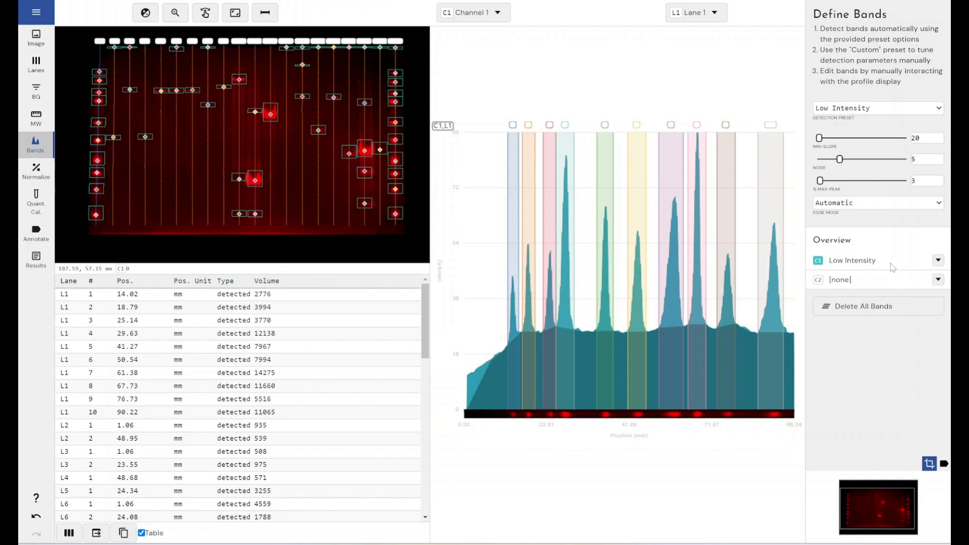
Leave Channel 2's band detection options unchanged and go to Define Normalization
left_click(937, 279)
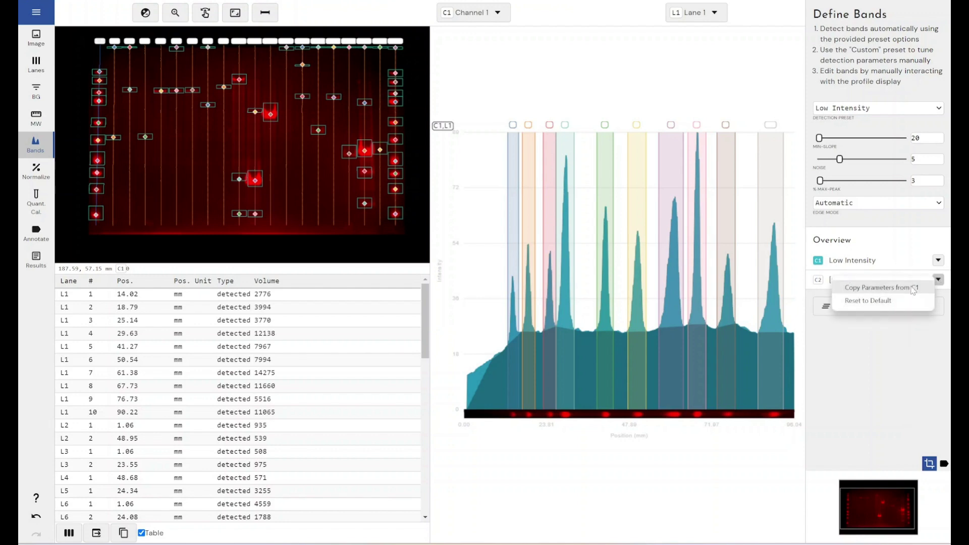
left_click(914, 287)
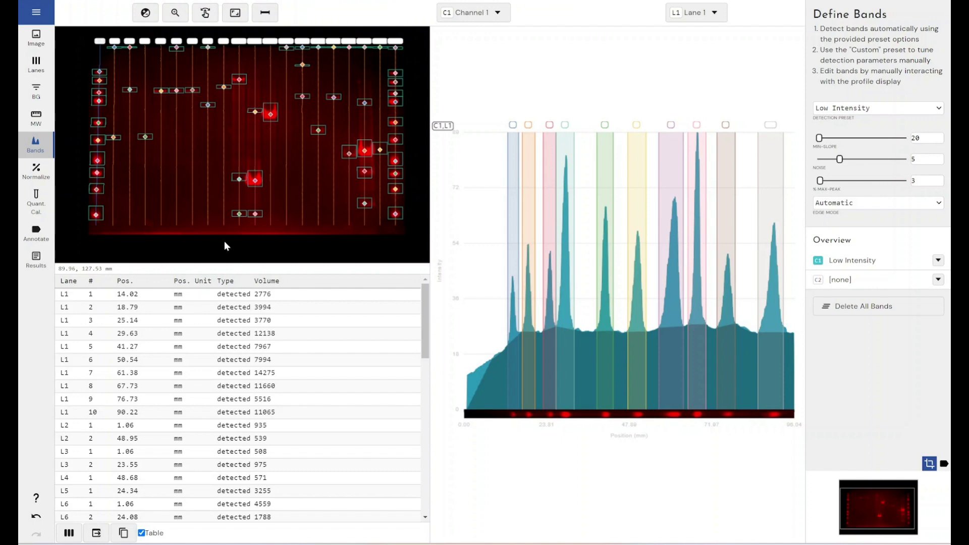
left_click(40, 172)
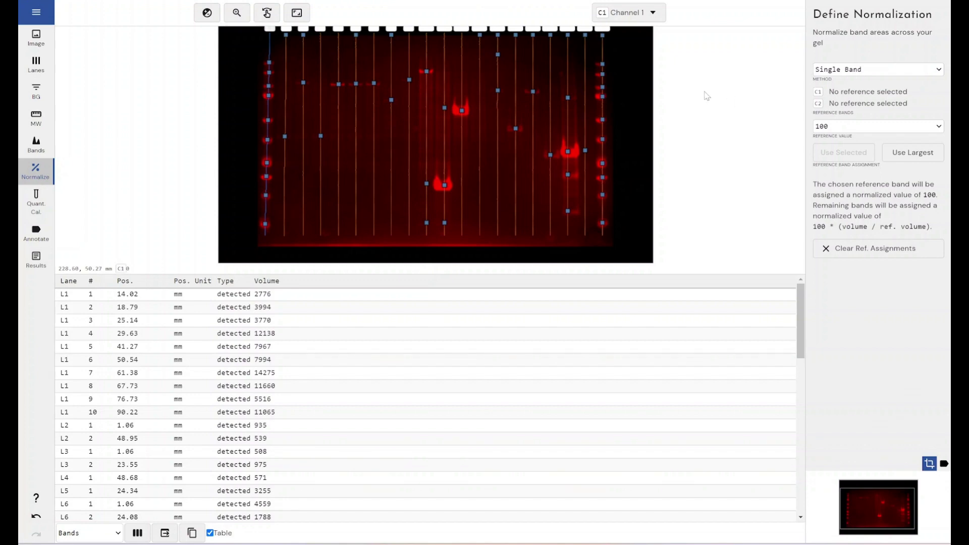
Select Total Lane Volume in the normalization Method list
left_click(843, 73)
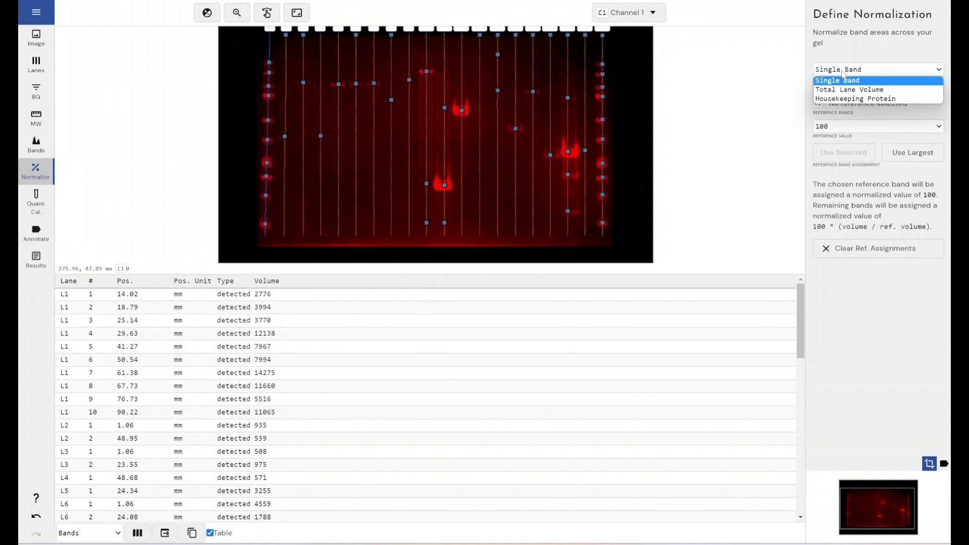
left_click(850, 89)
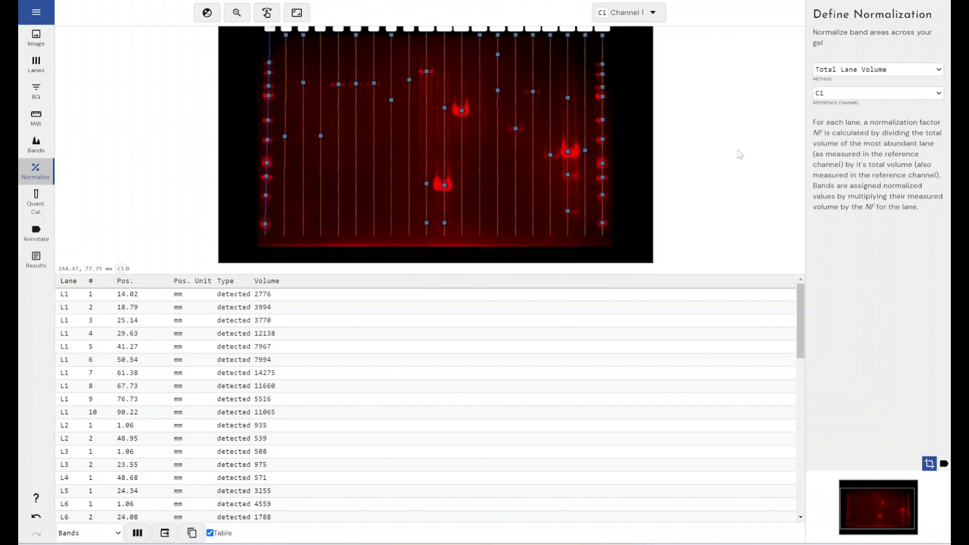
Select C2 as the Reference Channel for Total Lane Volume normalization
left_click(840, 93)
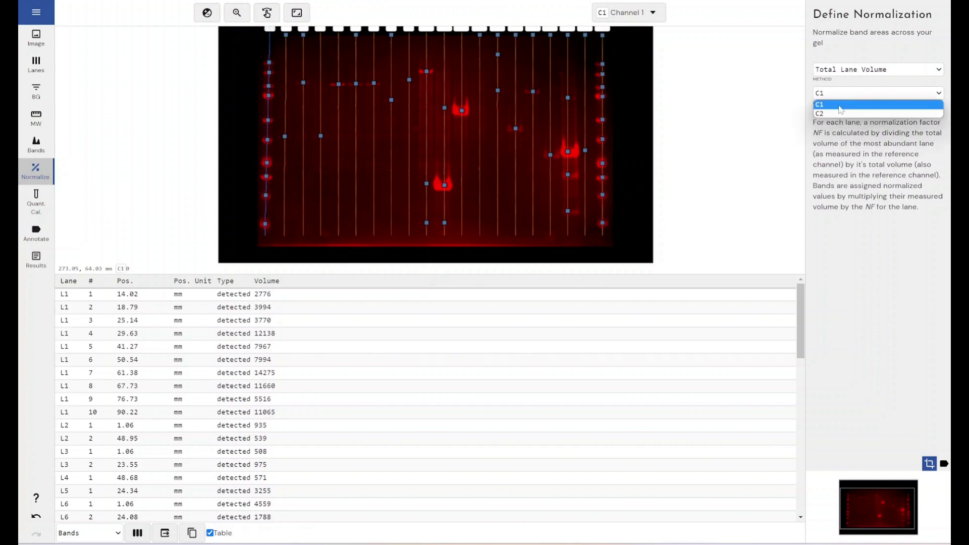
left_click(837, 114)
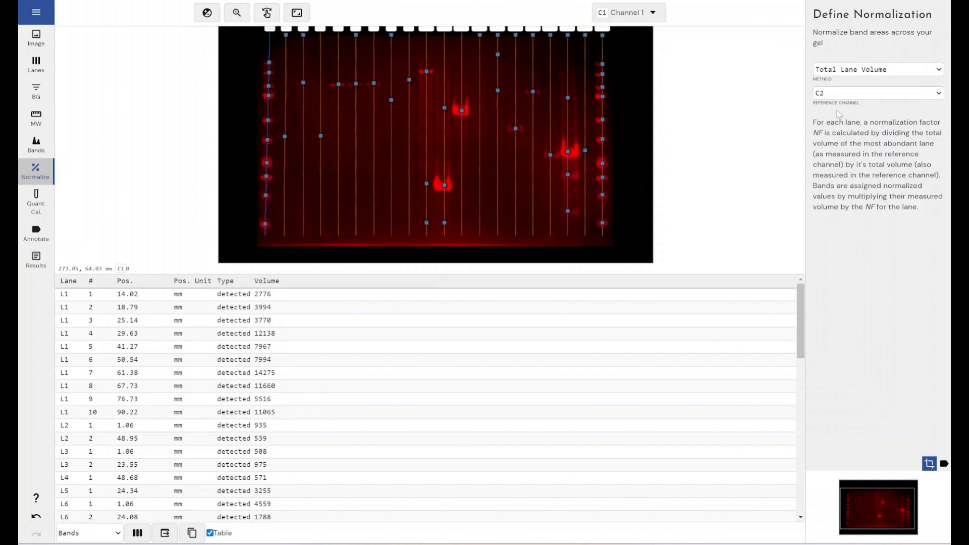